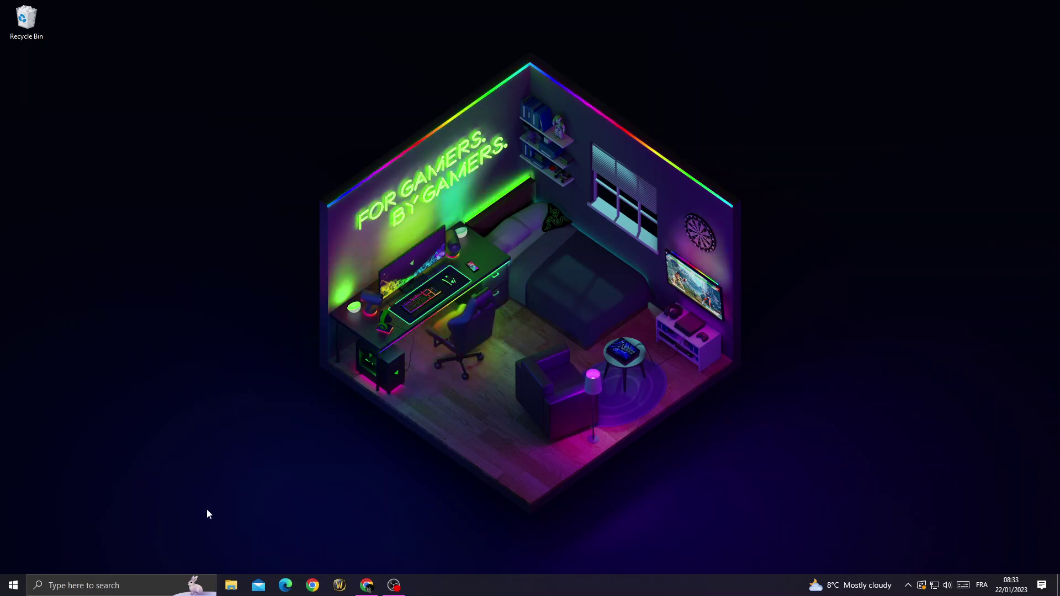
# Launch Windows Settings from the Start menu
pyautogui.click(13, 586)
# Go to Privacy > Background apps, with 'Let apps run in the background' off
pyautogui.click(21, 533)
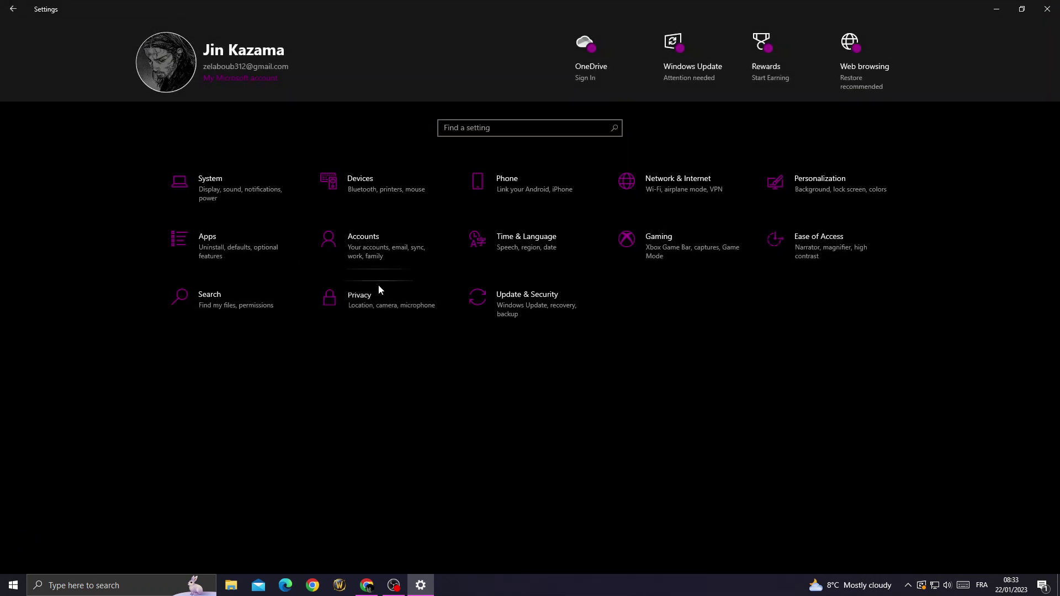
pyautogui.click(379, 289)
pyautogui.scroll(-5, 80, 265)
pyautogui.scroll(-1, 113, 283)
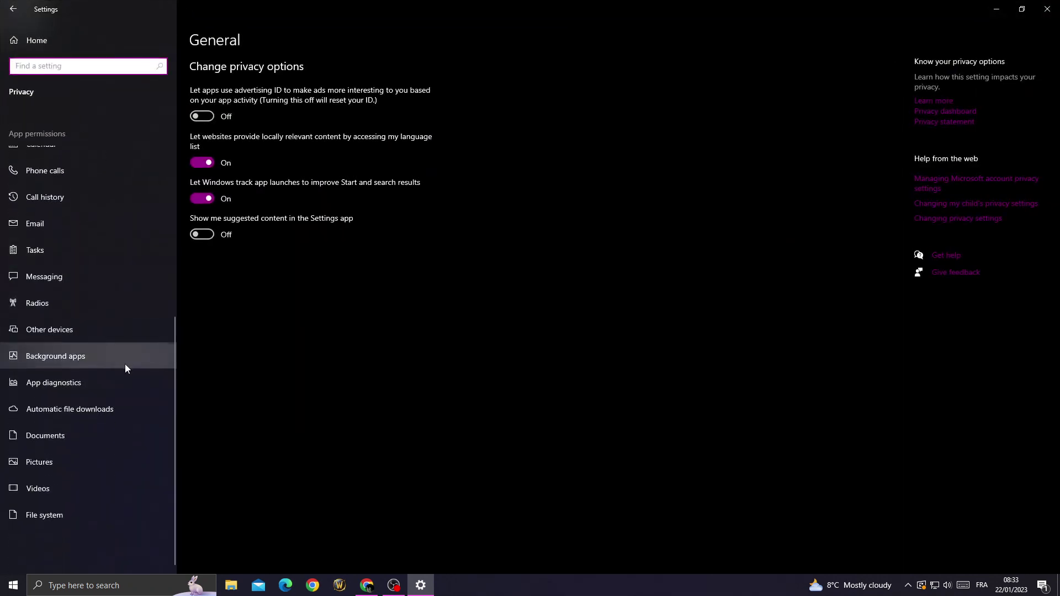
pyautogui.click(86, 361)
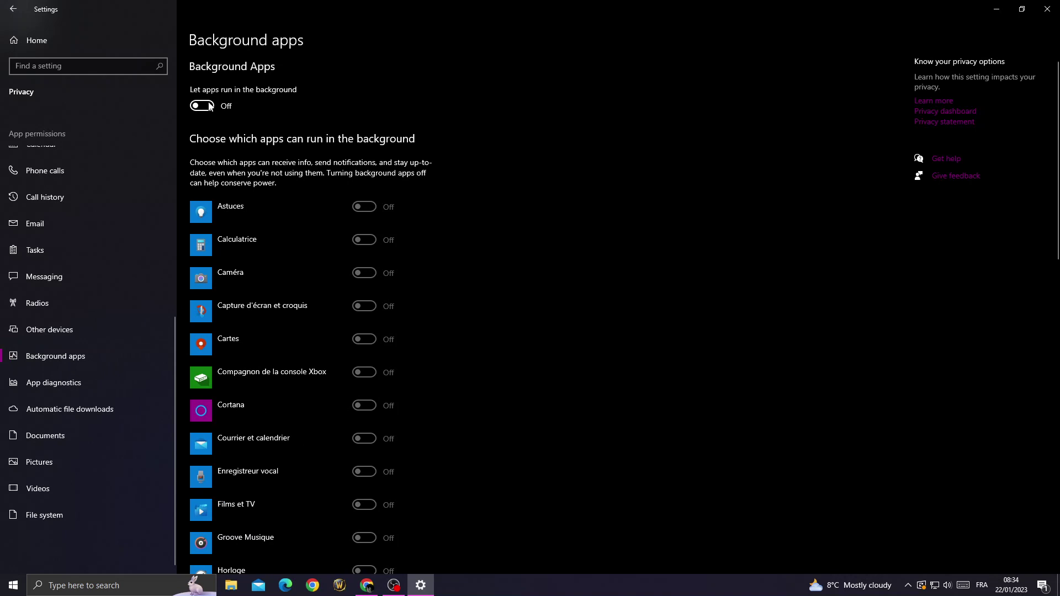
pyautogui.scroll(-4, 346, 332)
pyautogui.scroll(4, 336, 315)
# Go to Gaming > Game Mode, with Xbox Game Bar off and Game Mode on
pyautogui.click(10, 8)
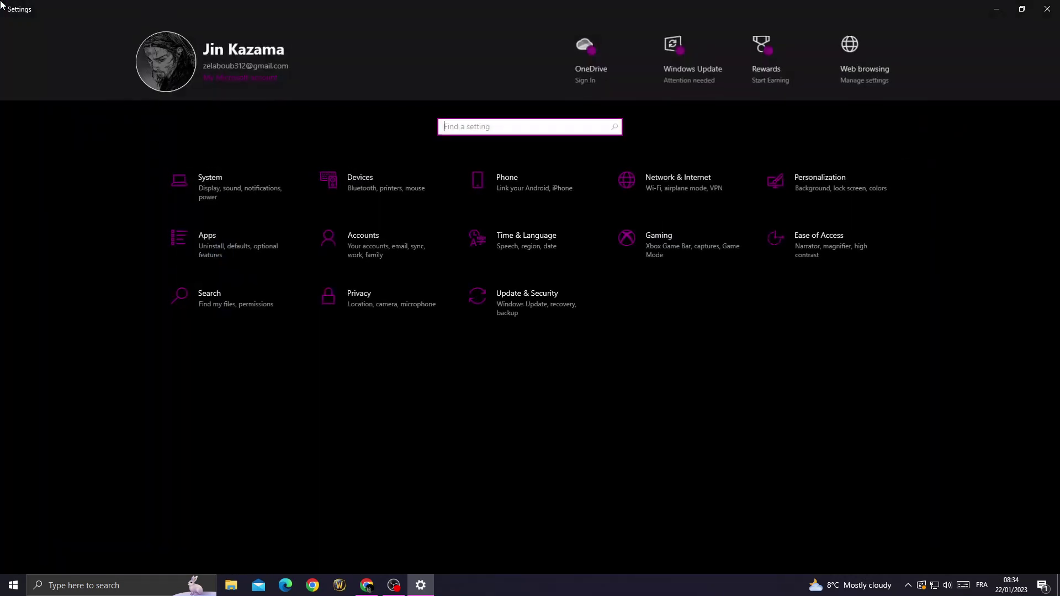
pyautogui.click(707, 262)
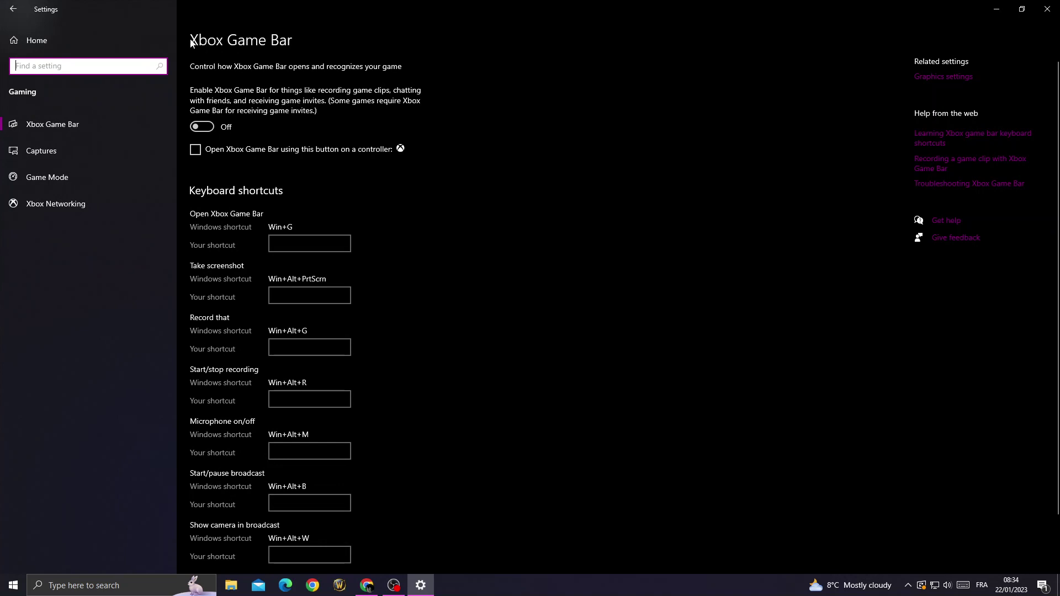
pyautogui.click(50, 181)
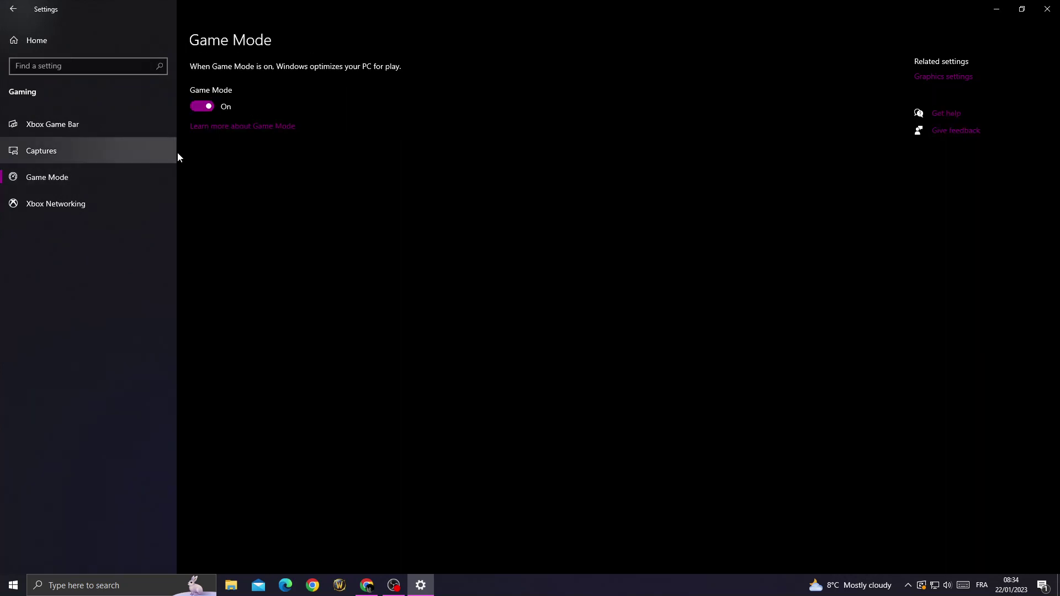
# Switch Hardware-accelerated GPU scheduling to On in Graphics settings
pyautogui.click(950, 77)
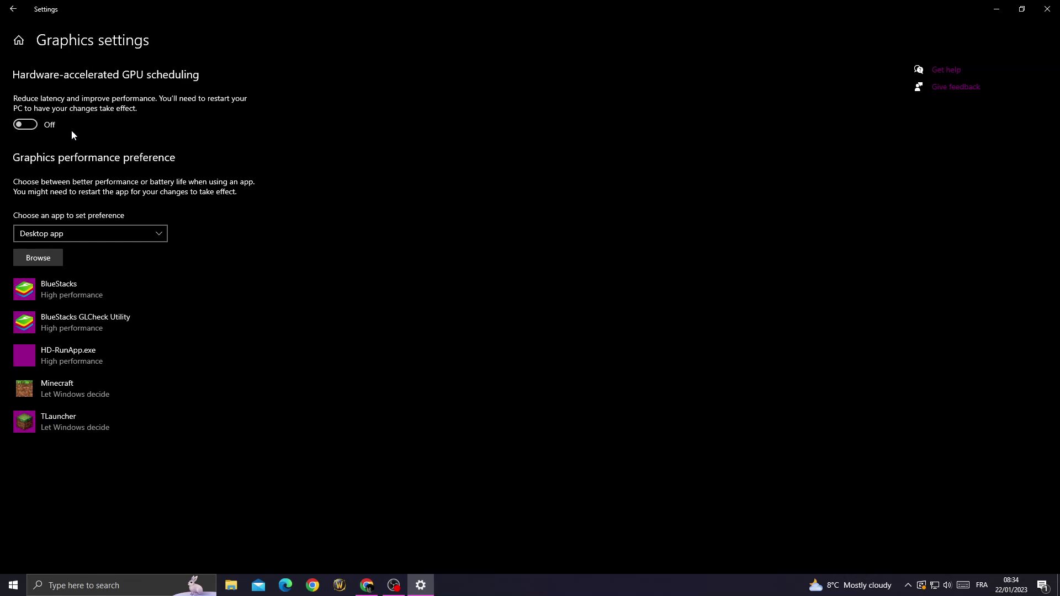
pyautogui.click(26, 125)
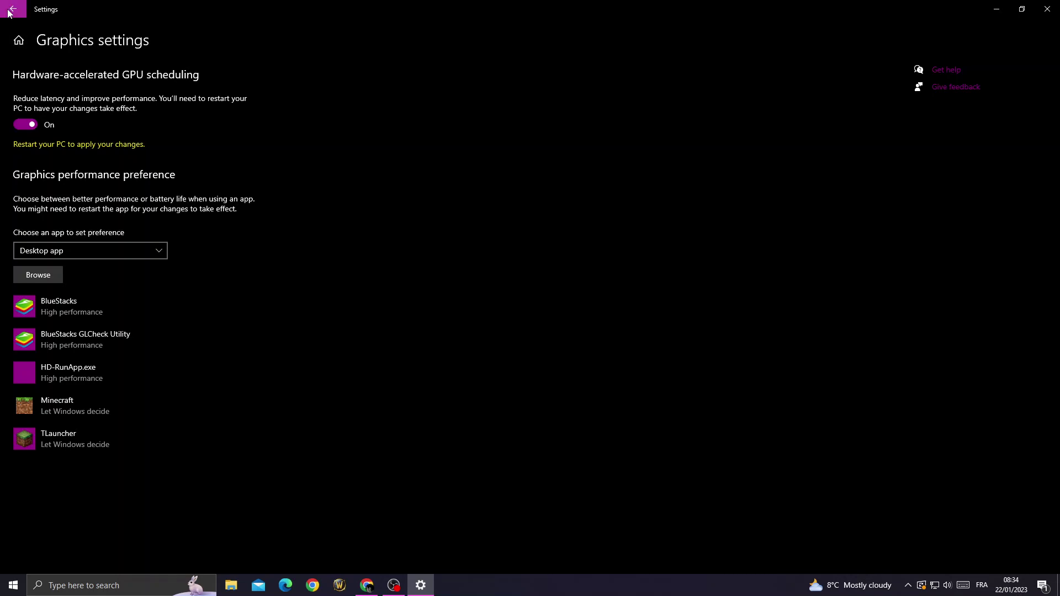
# Close the Settings window and choose Restart from the Start power menu
pyautogui.click(12, 9)
pyautogui.click(1047, 9)
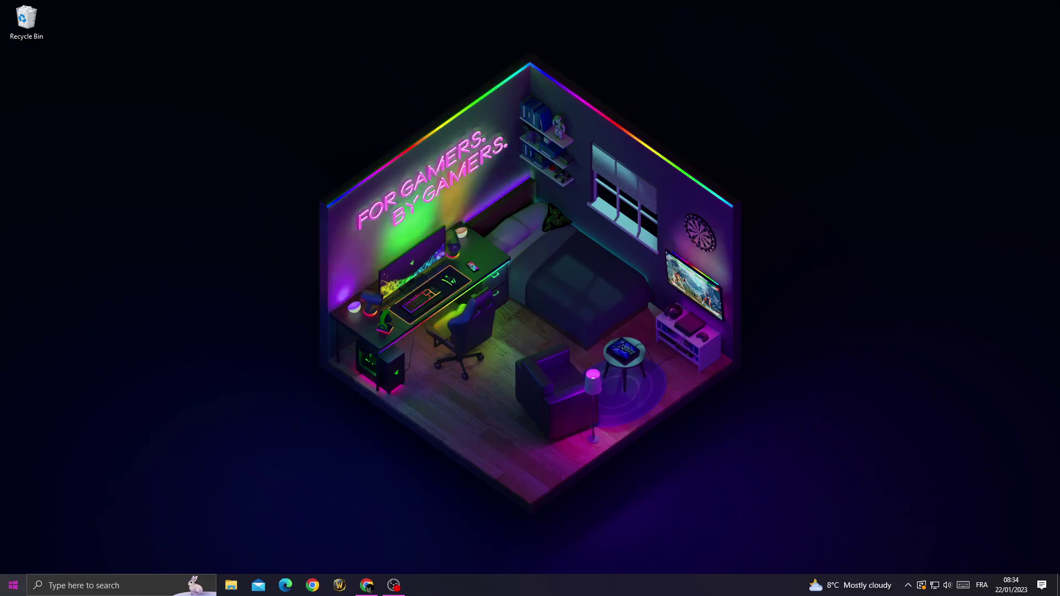
pyautogui.click(14, 586)
pyautogui.click(13, 561)
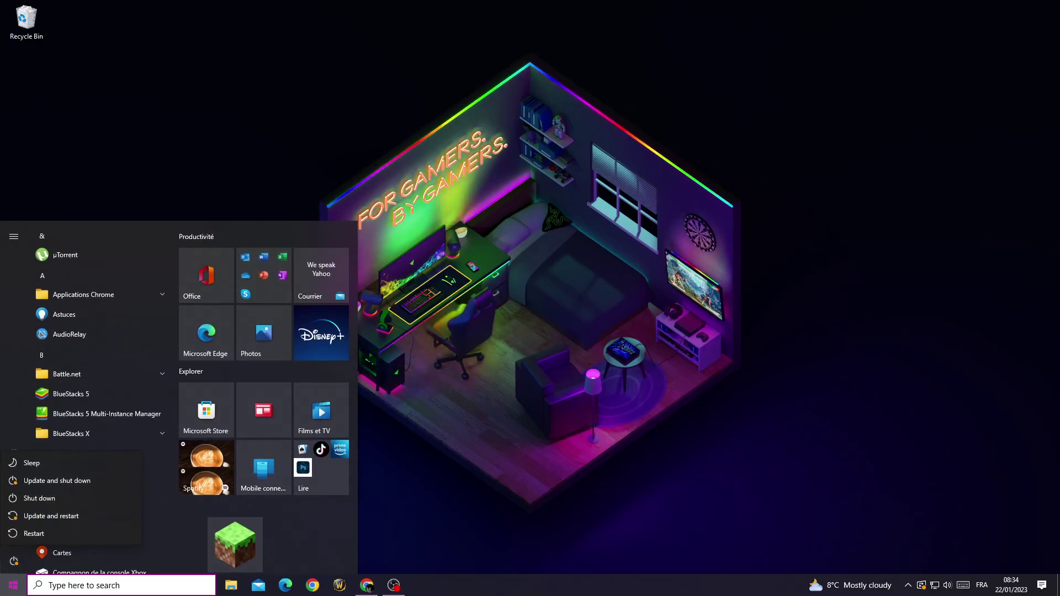
pyautogui.click(33, 534)
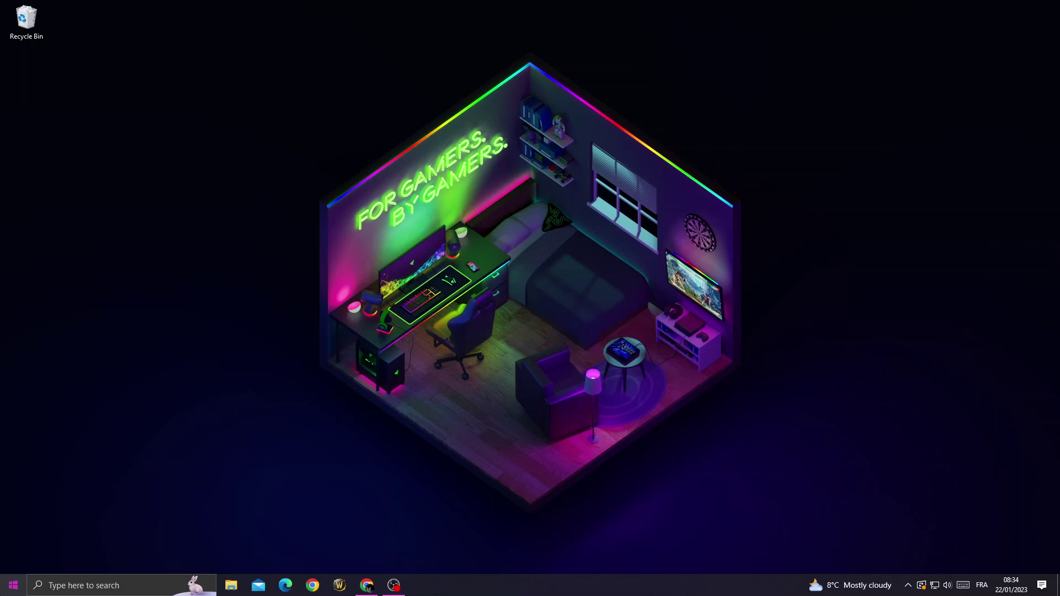